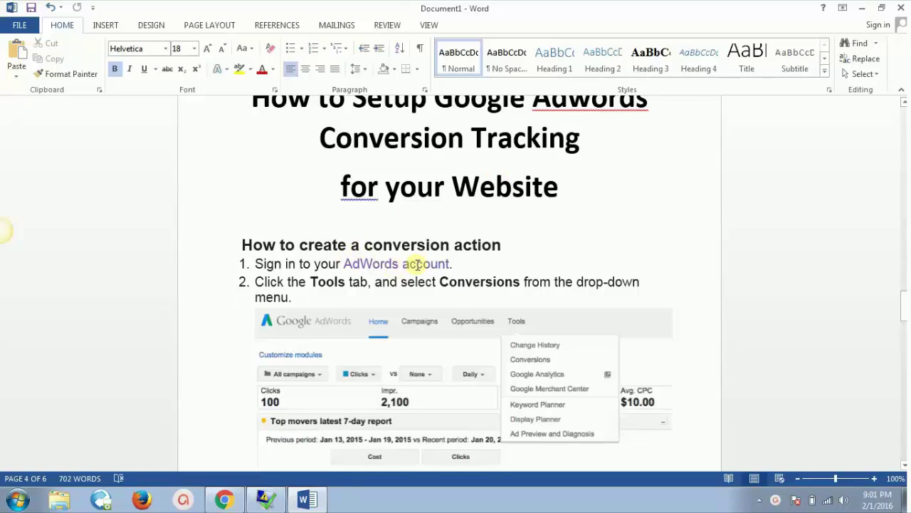
- Switch to Google AdWords in Chrome and open the Conversions page
key("alt+Tab")
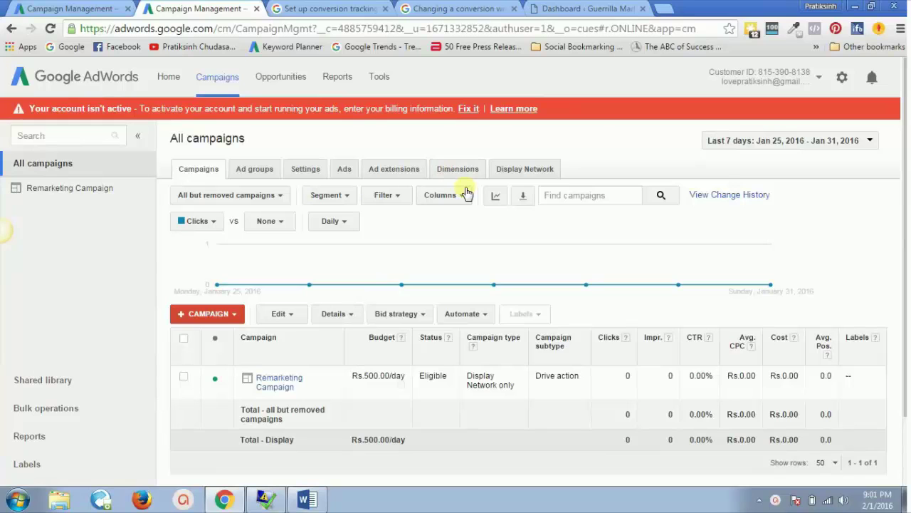
key("alt+Tab")
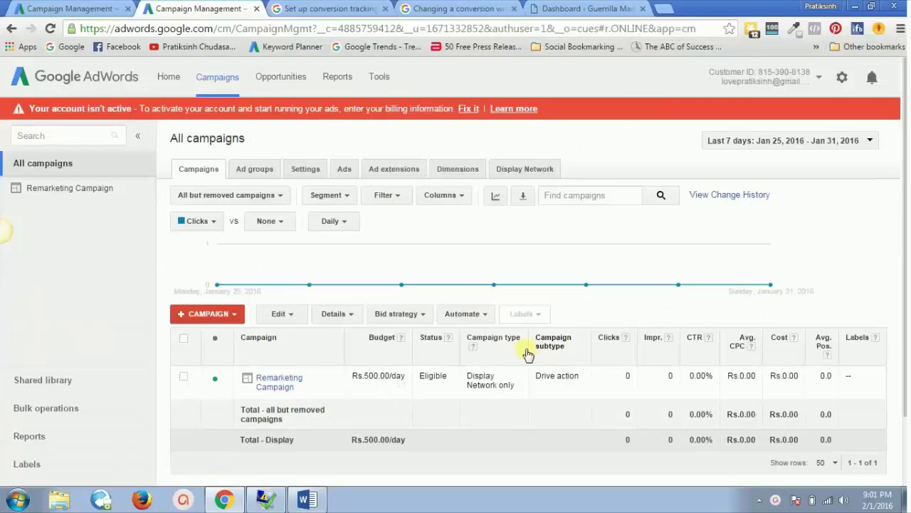
key("alt+Tab")
left_click(384, 79)
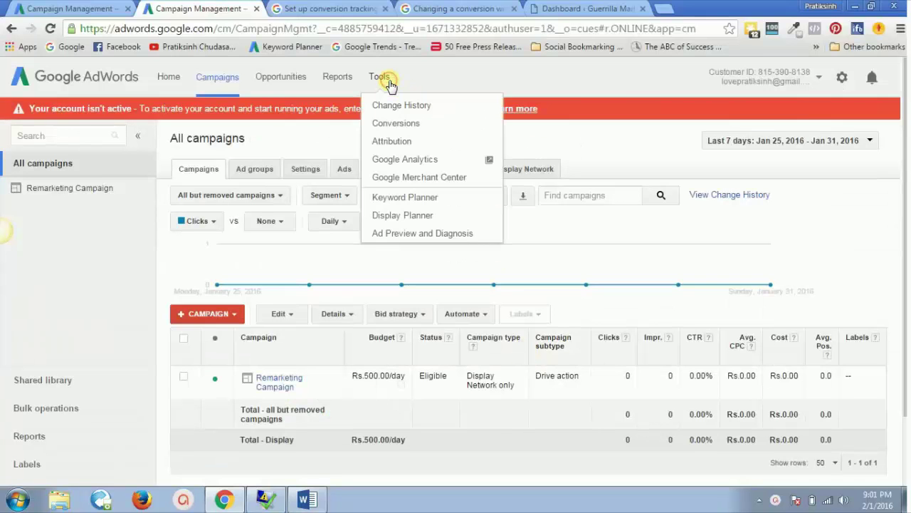
left_click(403, 127)
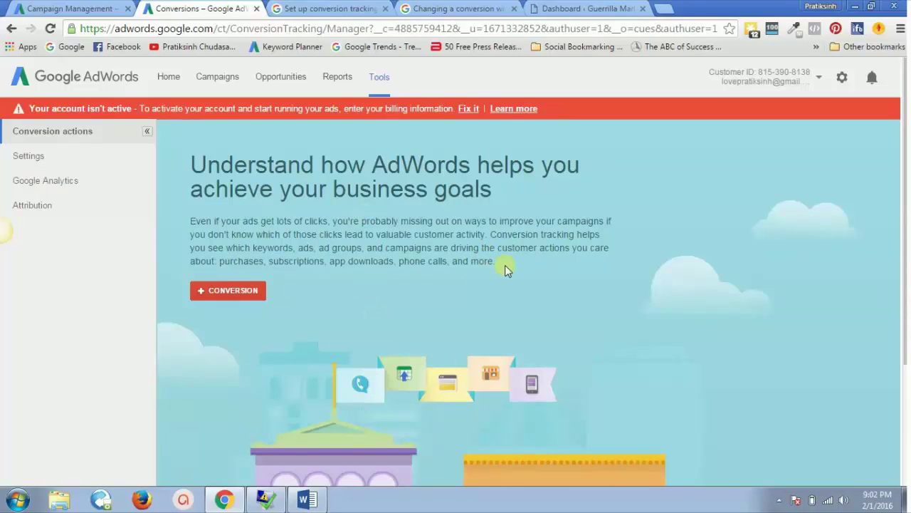
- Start a new conversion action with Website as the conversion source
left_click(396, 88)
left_click(333, 257)
left_click(248, 295)
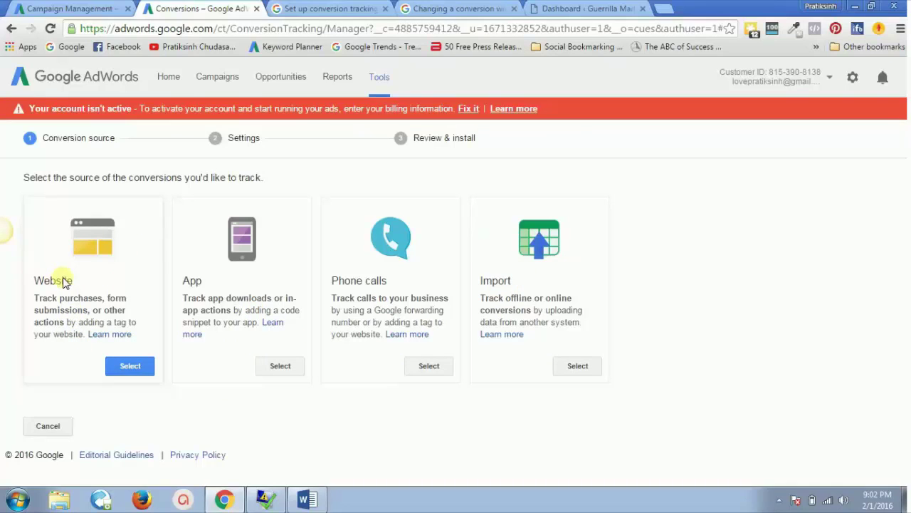
left_click(122, 366)
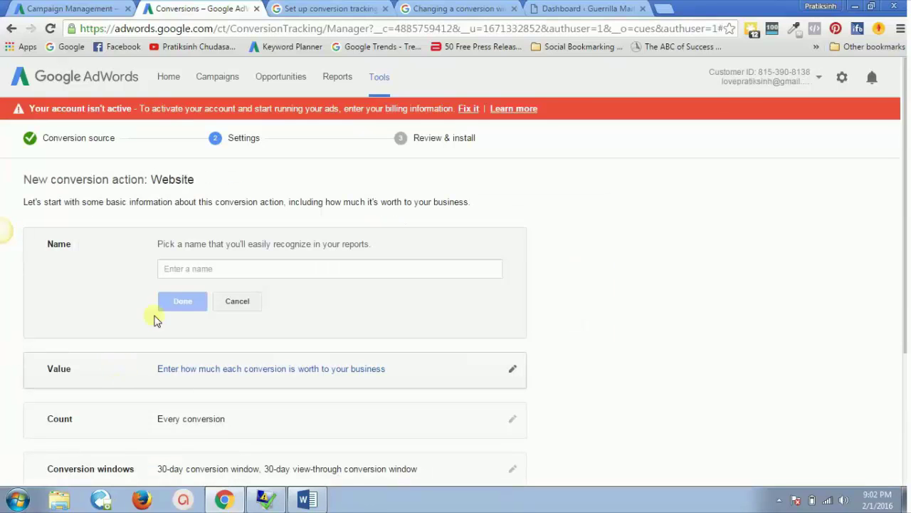
- Name the conversion action "Lead Tag" and save the name
left_click(192, 268)
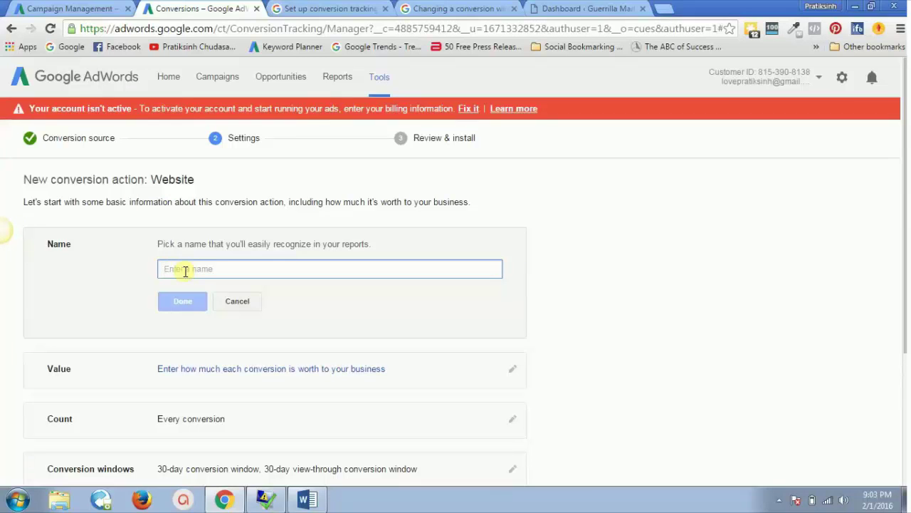
type("Lead")
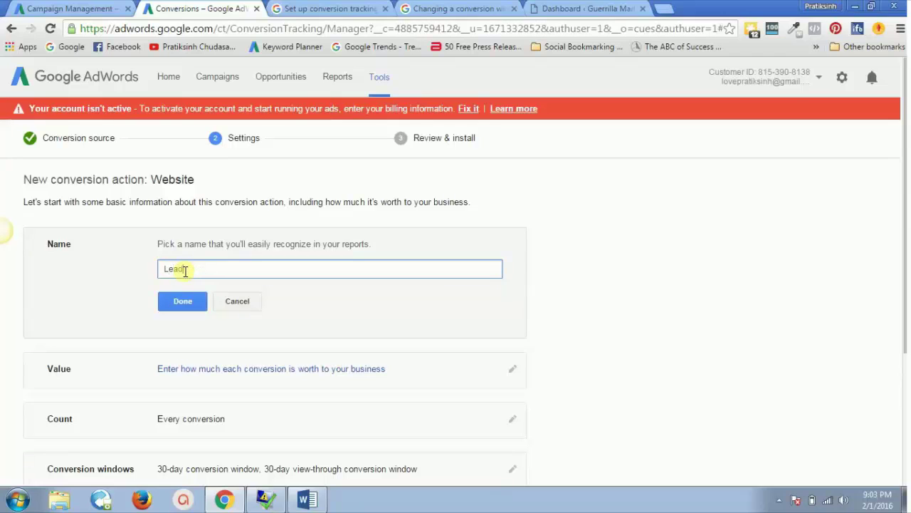
type(" Tag")
left_click(183, 301)
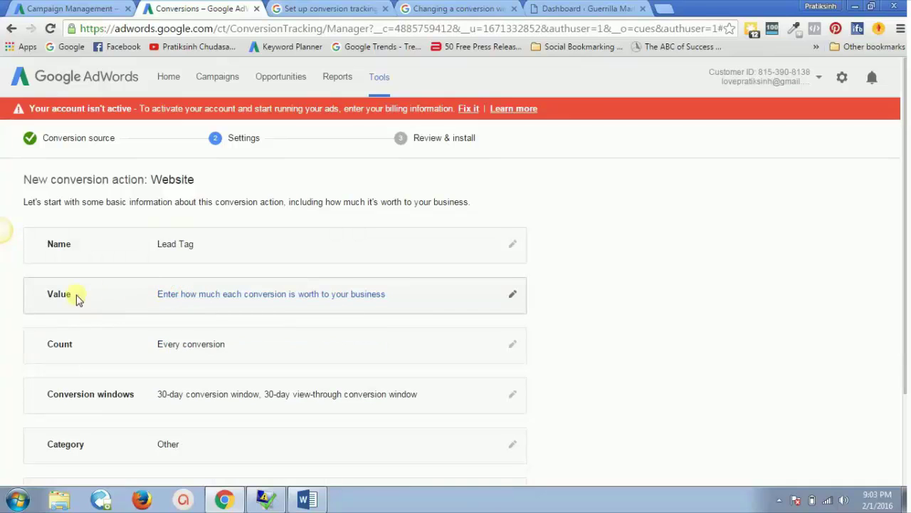
- Assign the same value of 100 Indian Rupees to every occurrence of the conversion action
left_click(227, 295)
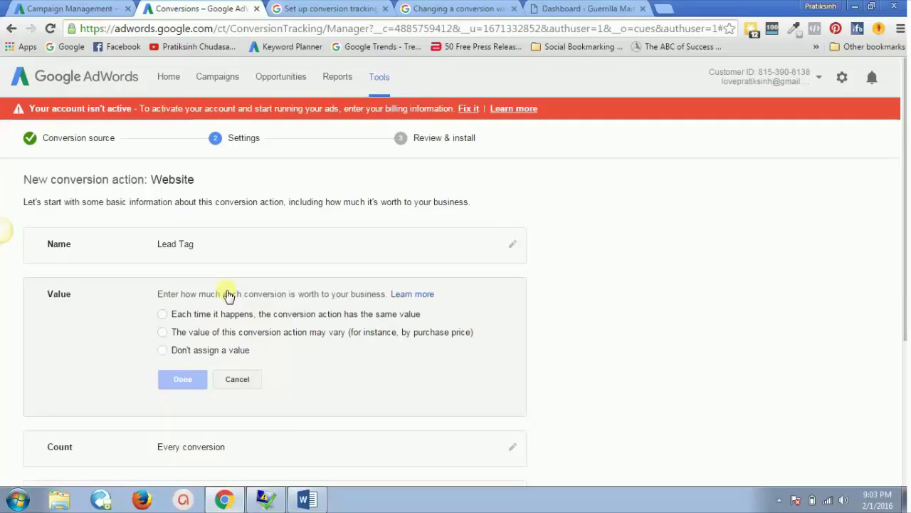
left_click(162, 314)
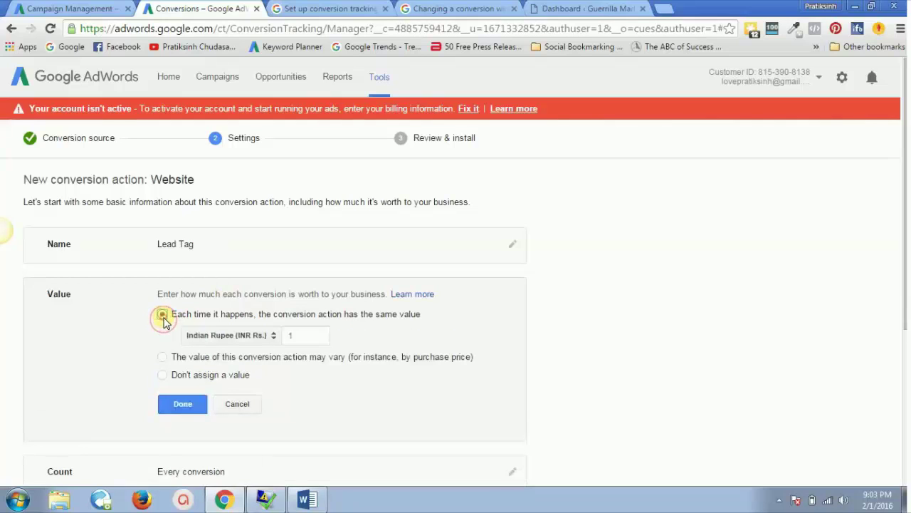
left_click(292, 335)
key("BackSpace")
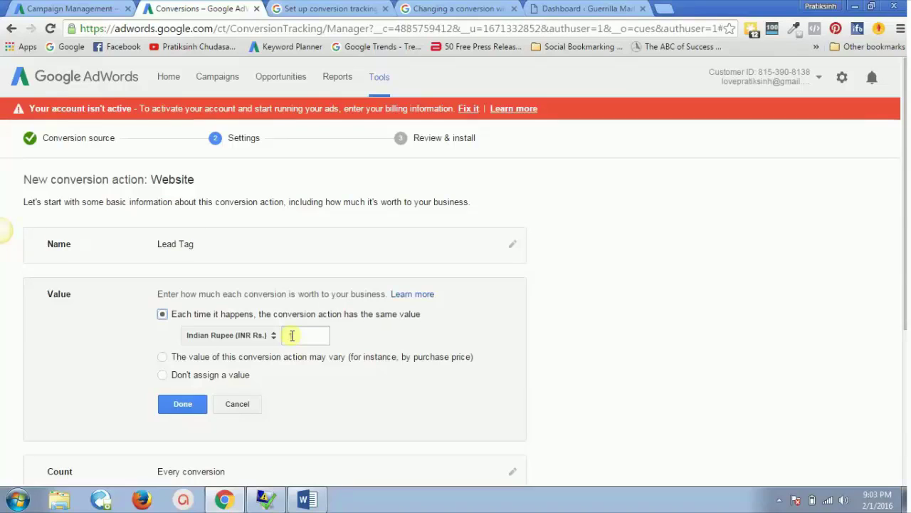
left_click(295, 339)
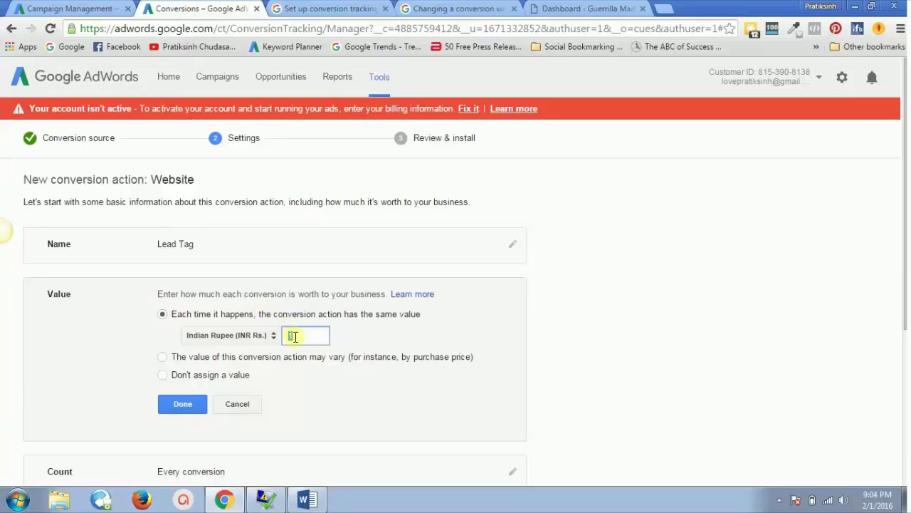
type("100")
left_click(184, 403)
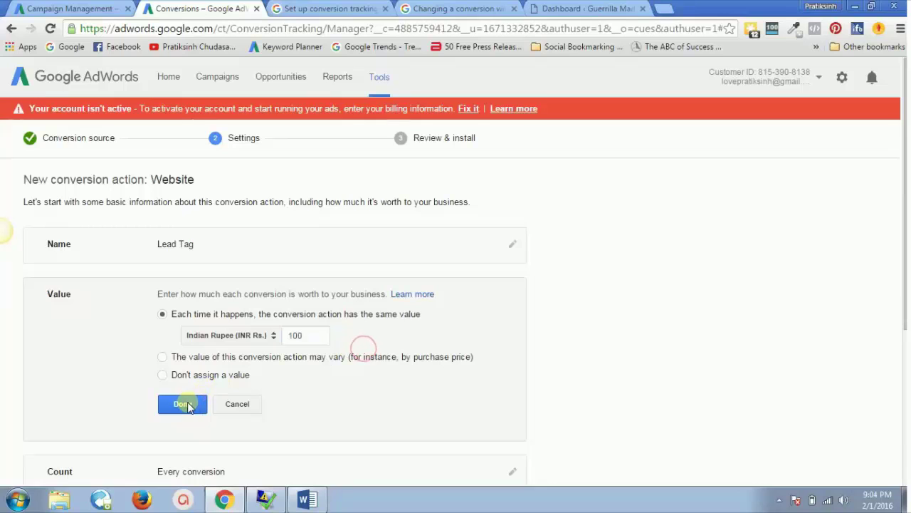
- Try the varying-value option and the option that assigns no value to the conversion action
left_click(163, 356)
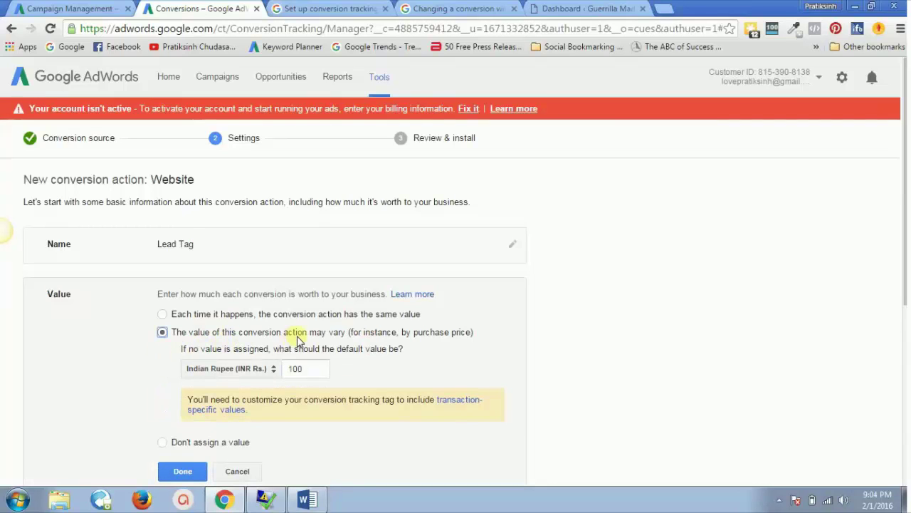
left_click(299, 368)
double_click(300, 368)
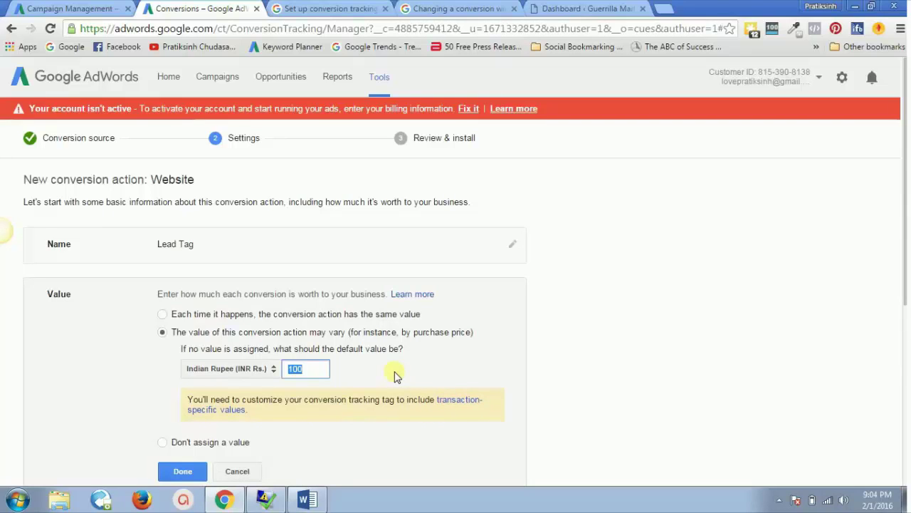
left_click(163, 315)
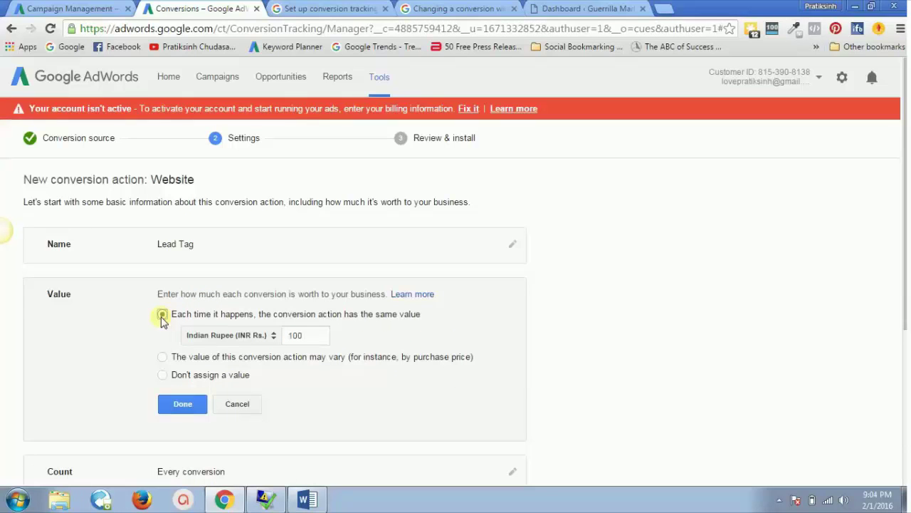
left_click(162, 376)
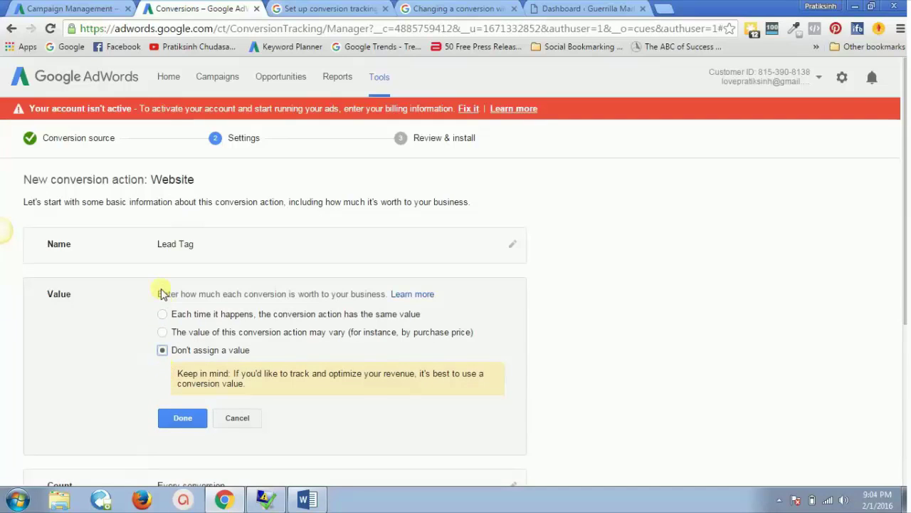
- Select the same-value option for each conversion again and save the value setting
left_click(162, 314)
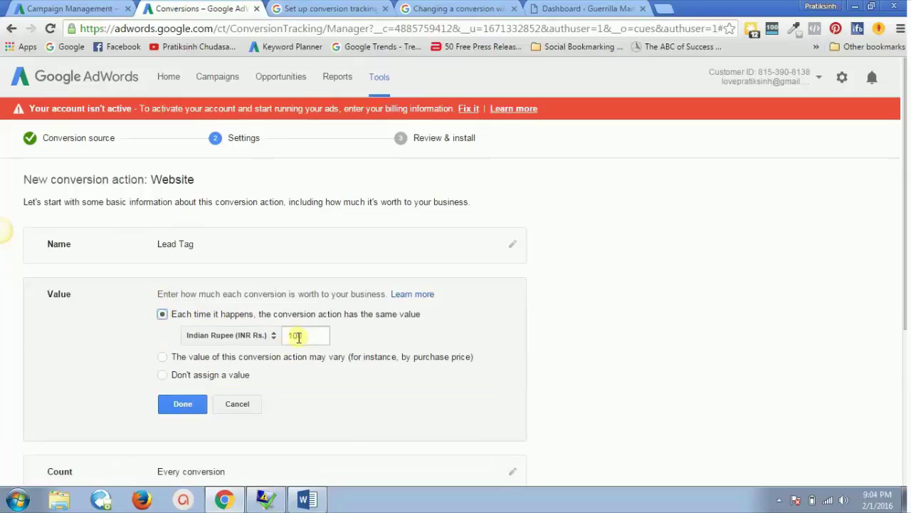
left_click(179, 403)
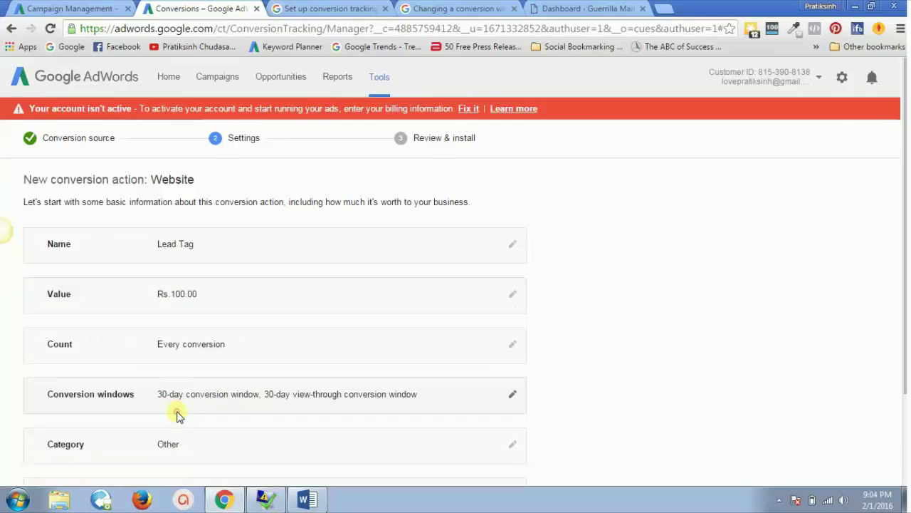
- Open the conversion Count setting for editing and search Google for "digital marketing" in a new browser tab
left_click(182, 349)
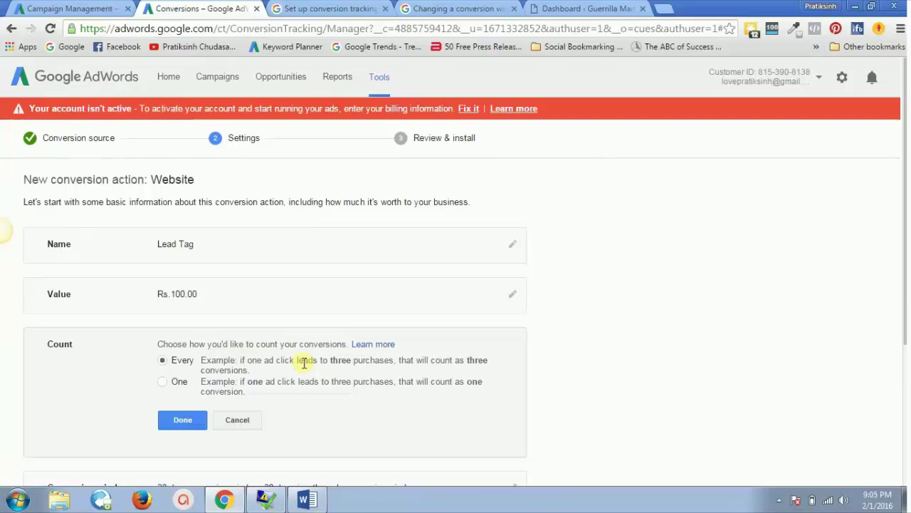
left_click(669, 10)
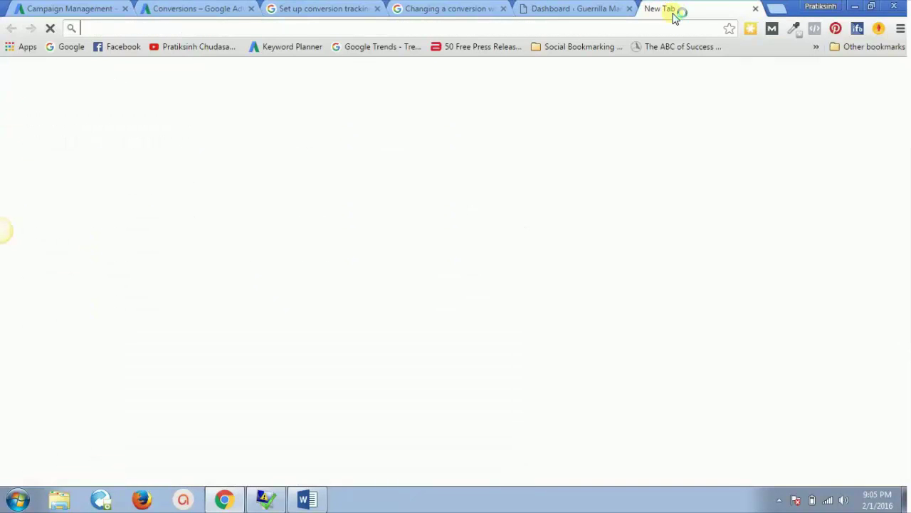
type("digital marketing")
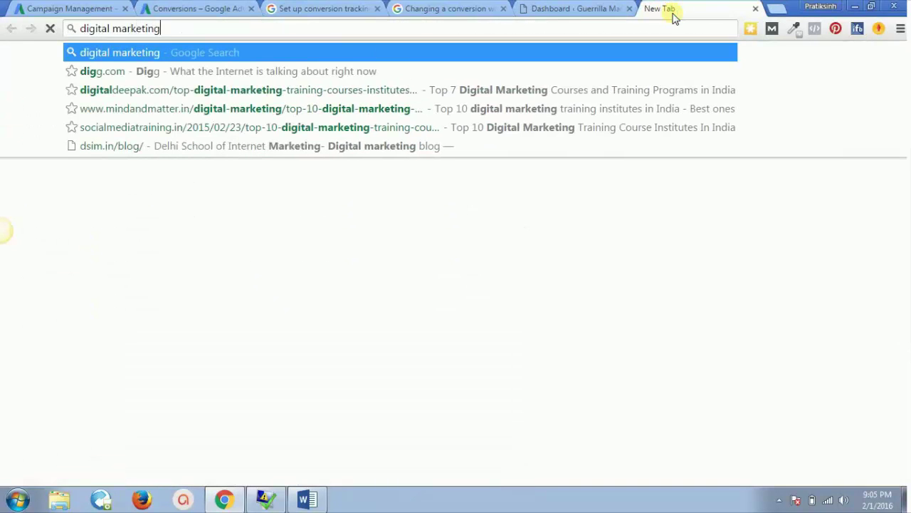
key("Return")
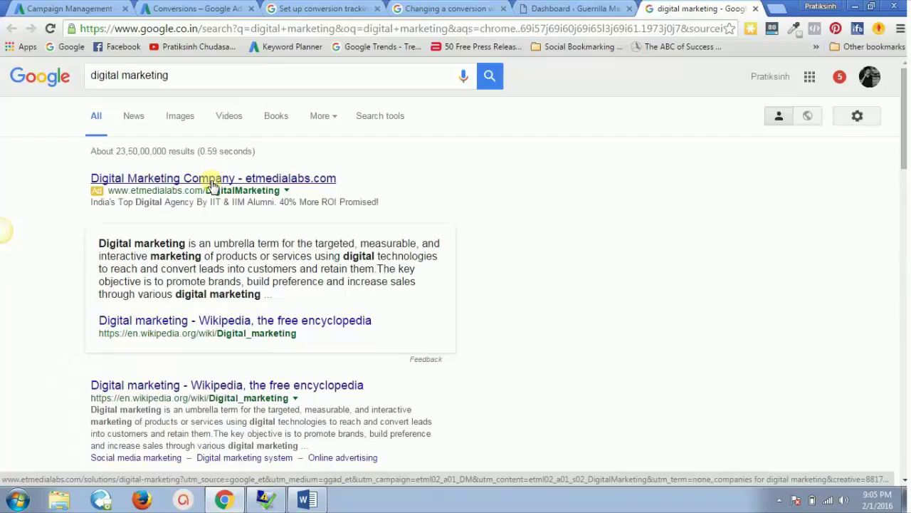
- Look through the etmedialabs.com digital marketing landing page and return to the AdWords conversion settings
left_click(189, 9)
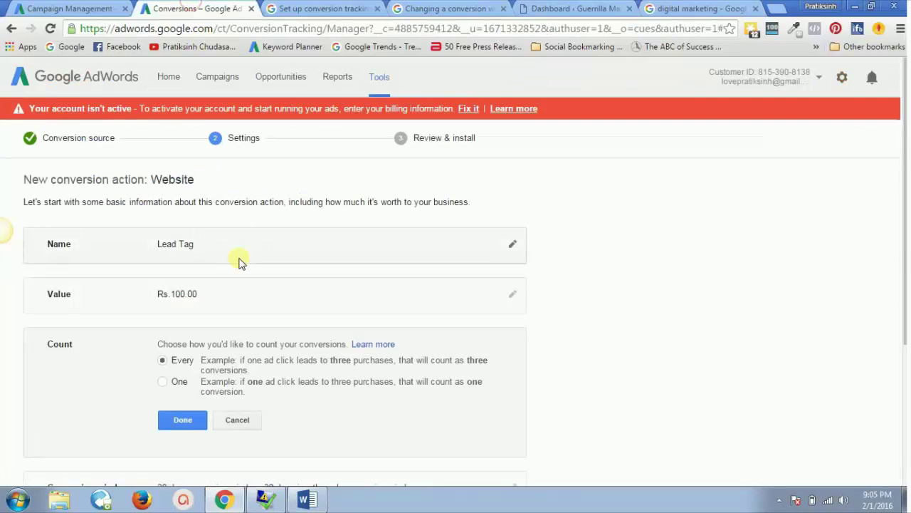
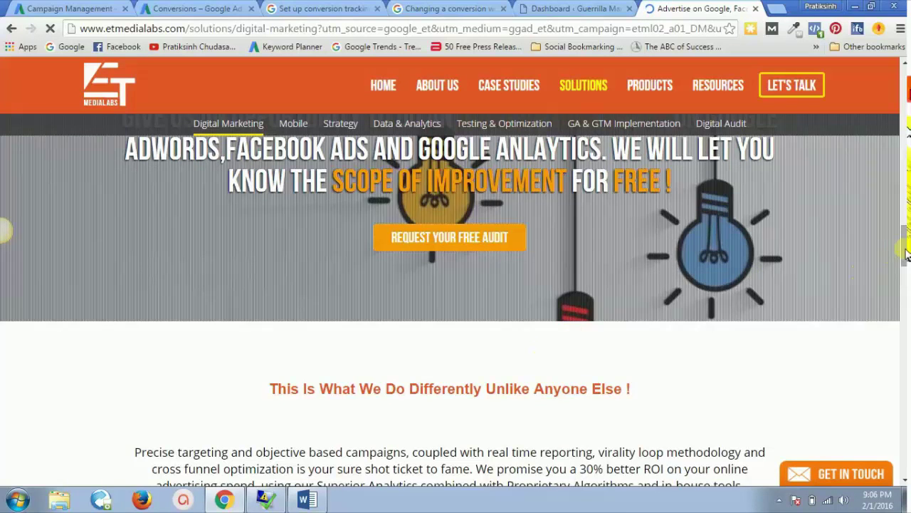
left_click_drag(905, 245, 905, 281)
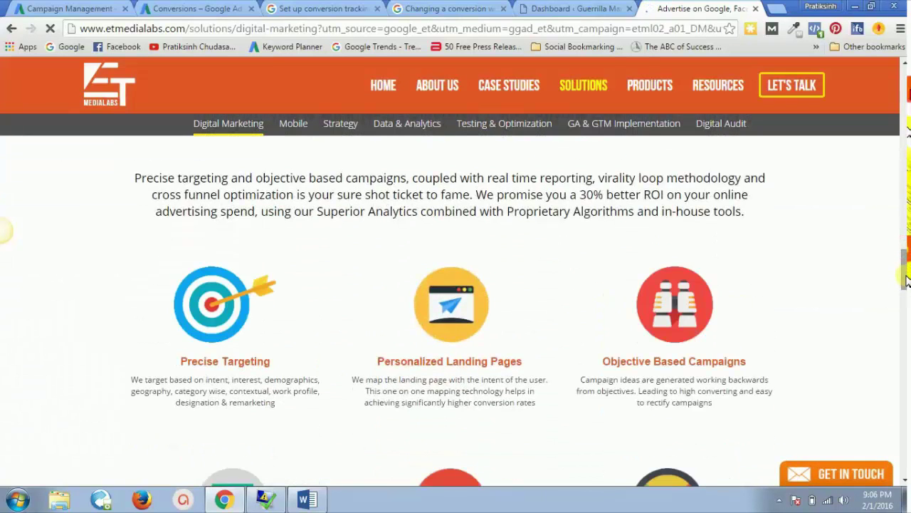
left_click(203, 9)
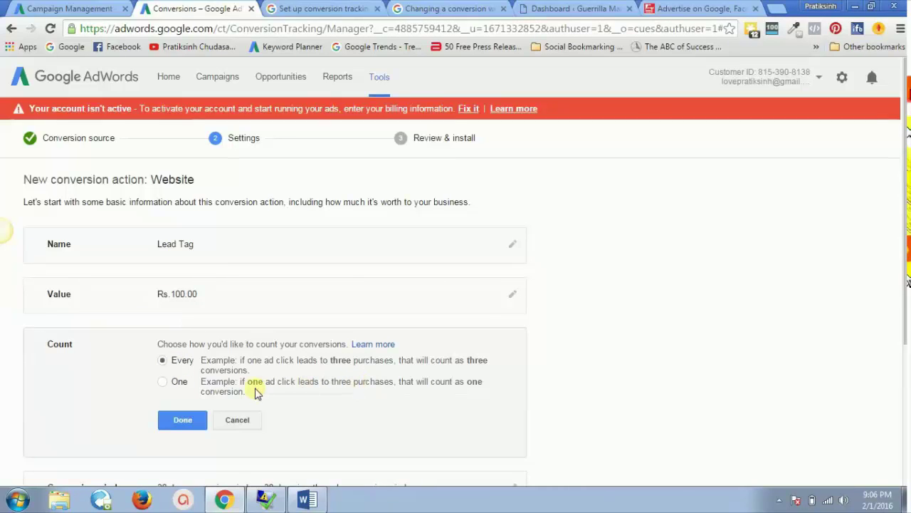
- Set the conversion action to count One conversion per ad click and save the Count setting
left_click(163, 381)
left_click(163, 361)
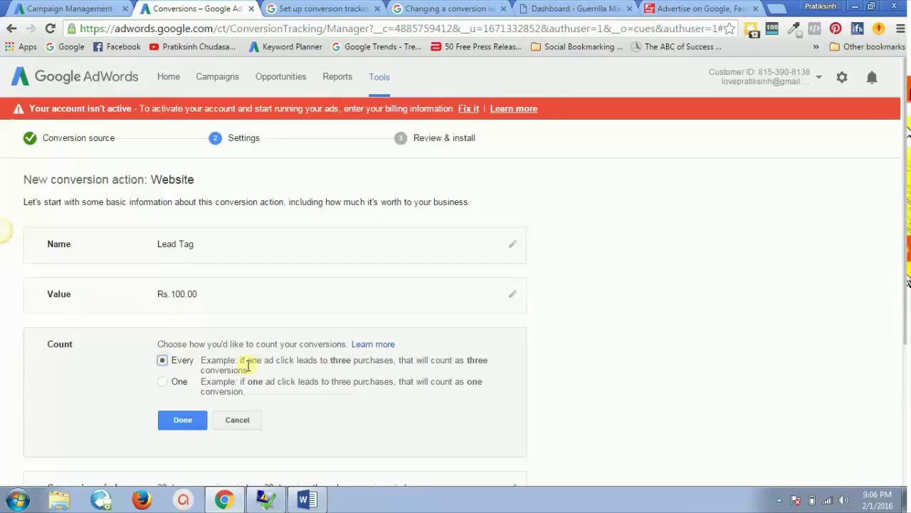
left_click(164, 385)
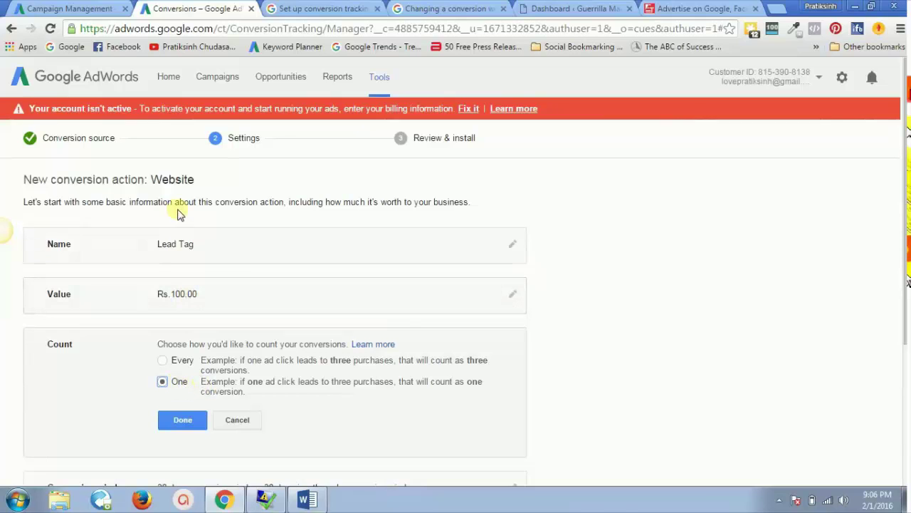
left_click(183, 420)
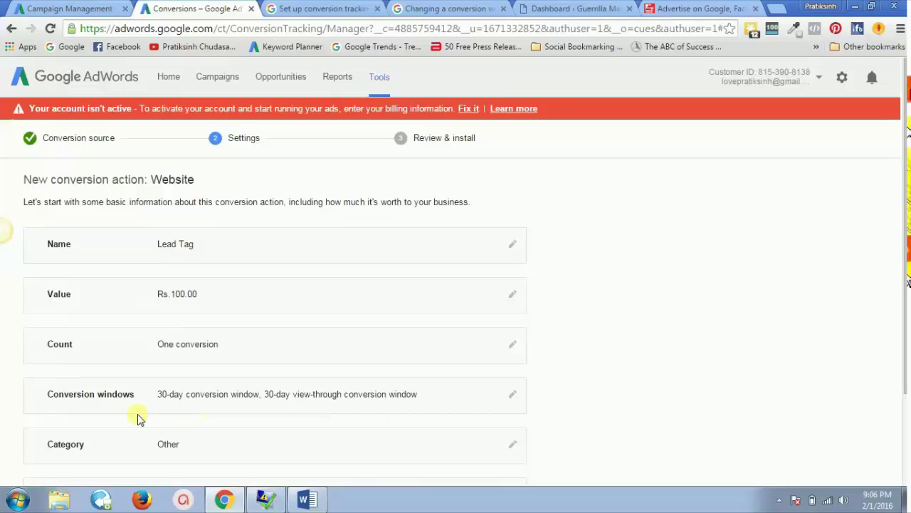
- Review the duration choices for the ad-click conversion window and open its help article on changing a conversion window
left_click(190, 403)
scroll(194, 402, "down", 1)
scroll(193, 403, "down", 1)
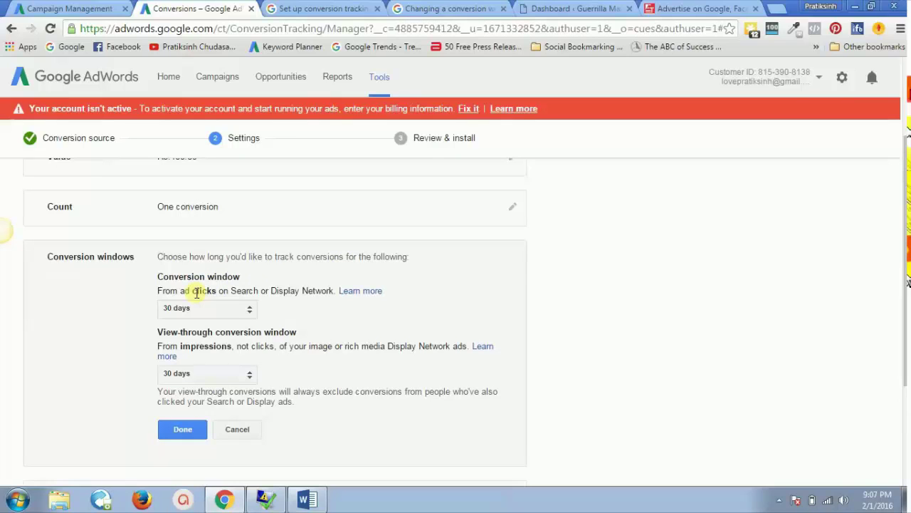
left_click(233, 312)
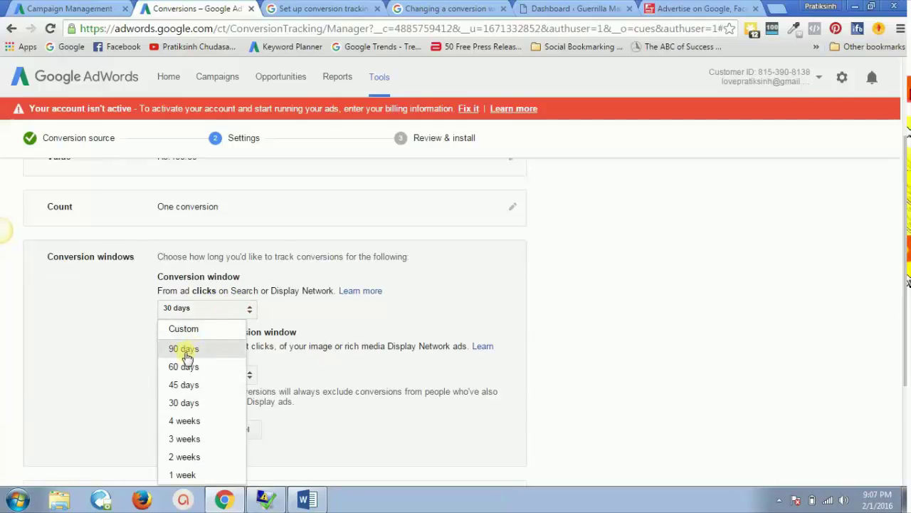
left_click(228, 313)
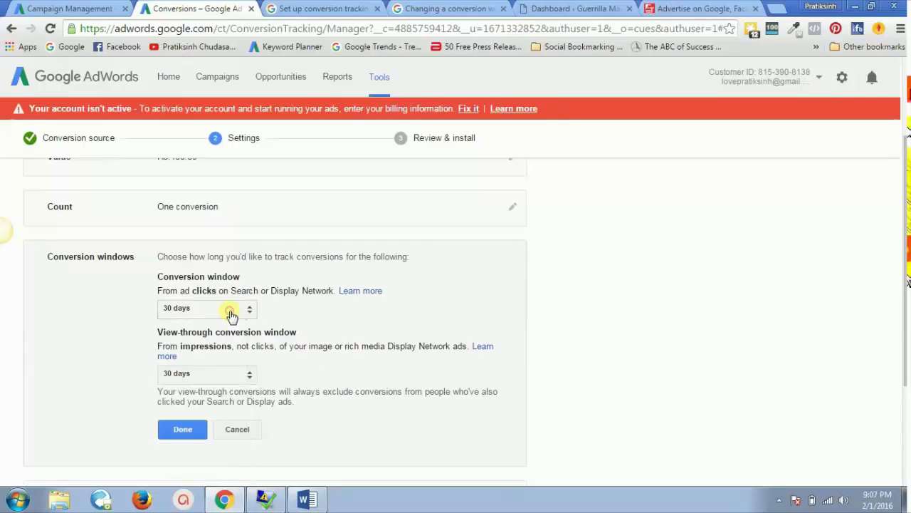
left_click(360, 290)
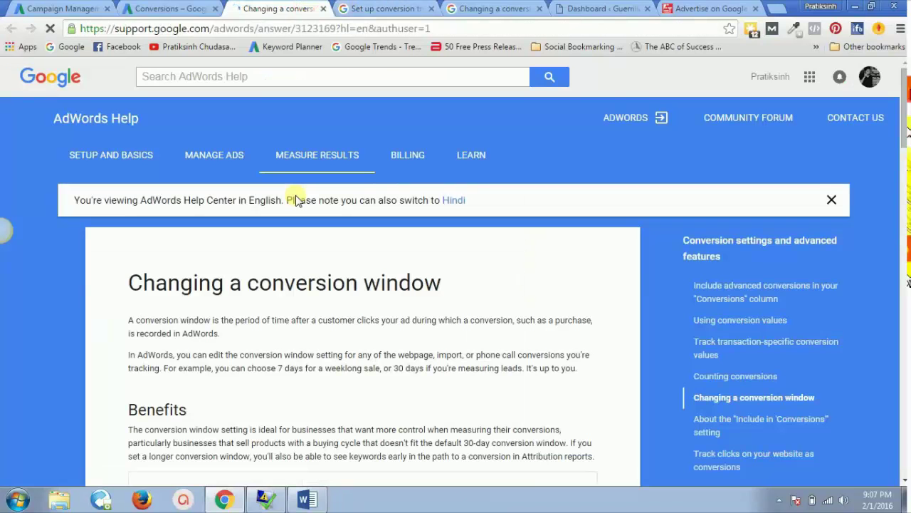
- Read the help article's examples on changing and choosing a conversion window, and return to the AdWords conversion settings
scroll(296, 197, "down", 5)
scroll(297, 195, "down", 4)
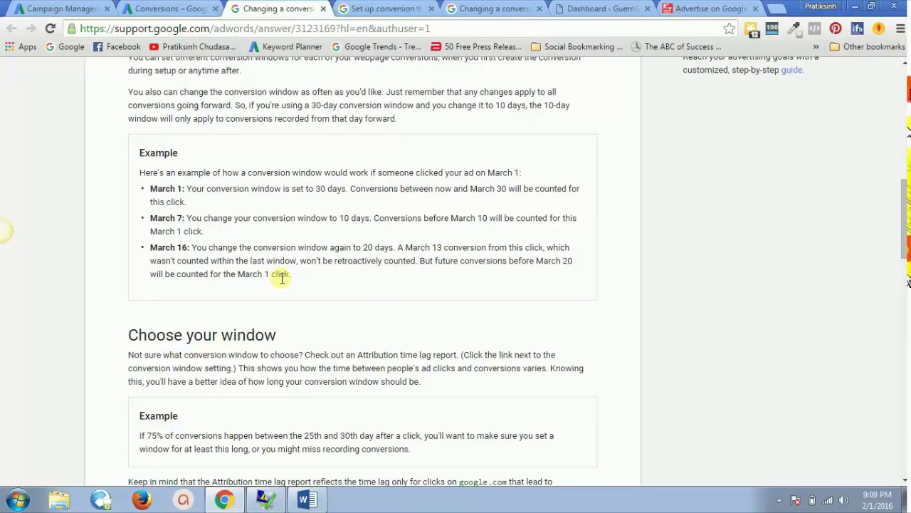
left_click(187, 9)
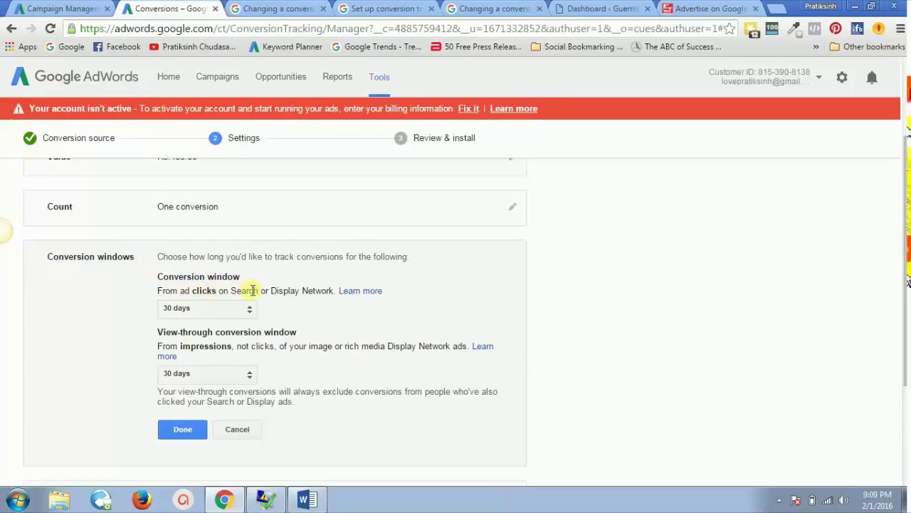
- Review the click and impression window descriptions and save the conversion windows with 30 days for both ad clicks and view-through conversions
double_click(204, 291)
left_click(202, 349)
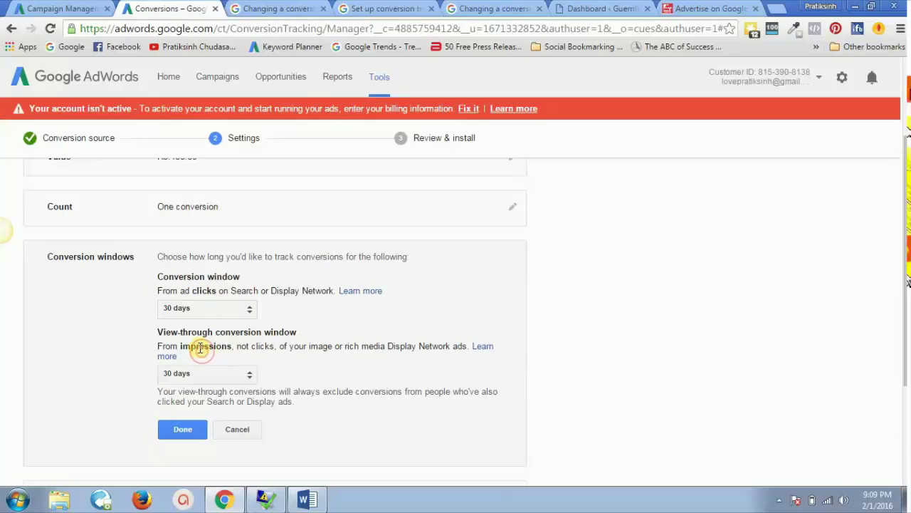
double_click(200, 347)
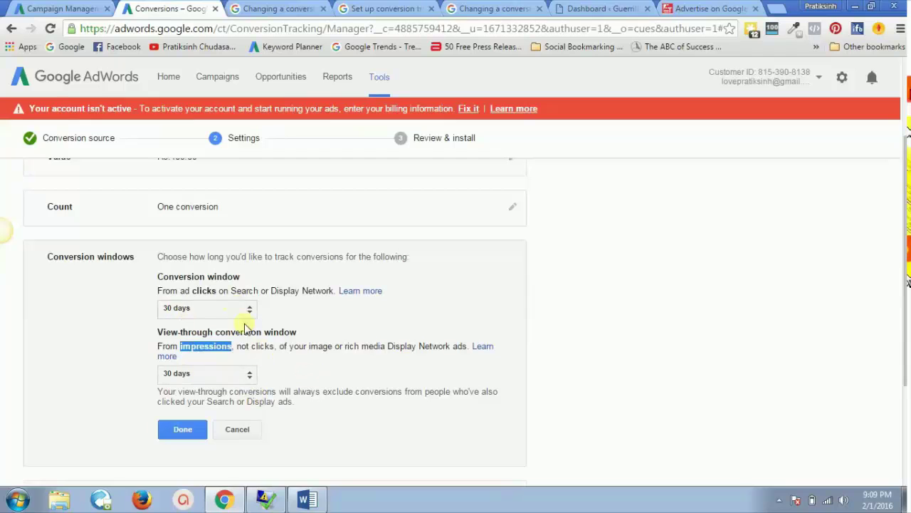
left_click(111, 336)
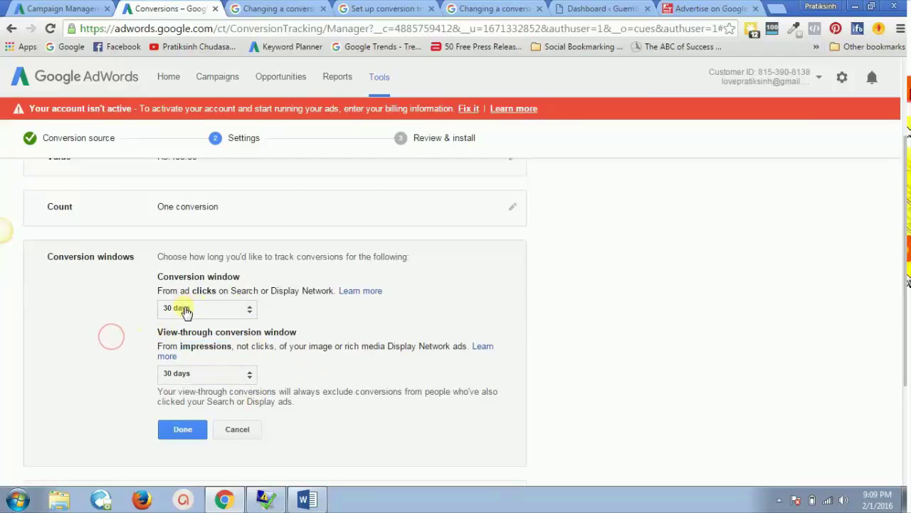
left_click(160, 429)
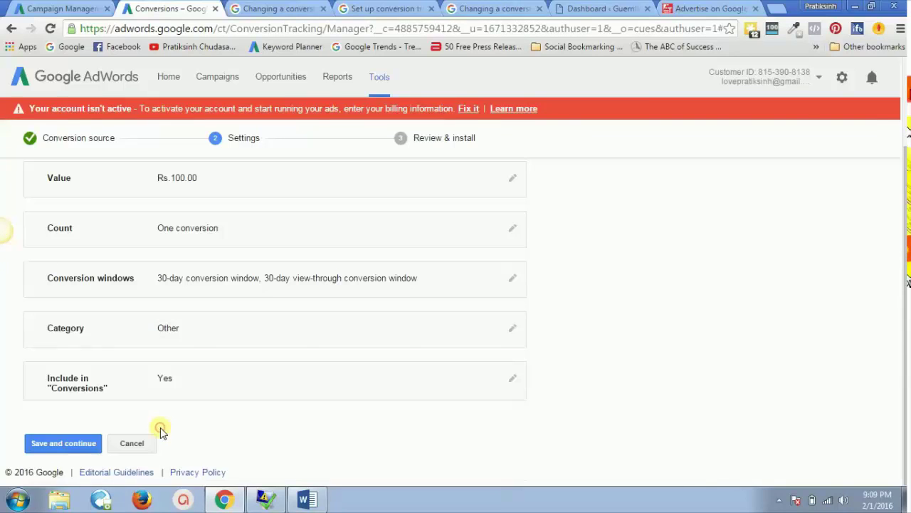
- Set the conversion action's category to Lead and save the Category setting
left_click(168, 328)
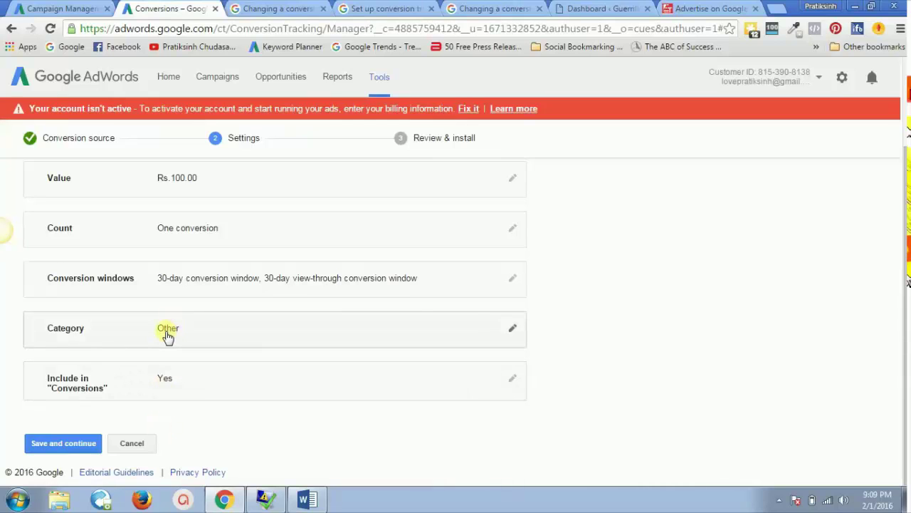
left_click(175, 356)
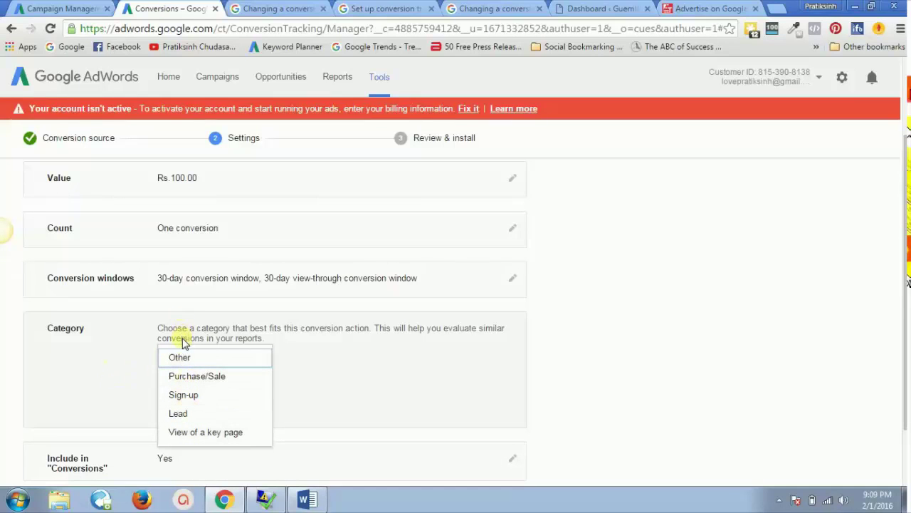
left_click(182, 413)
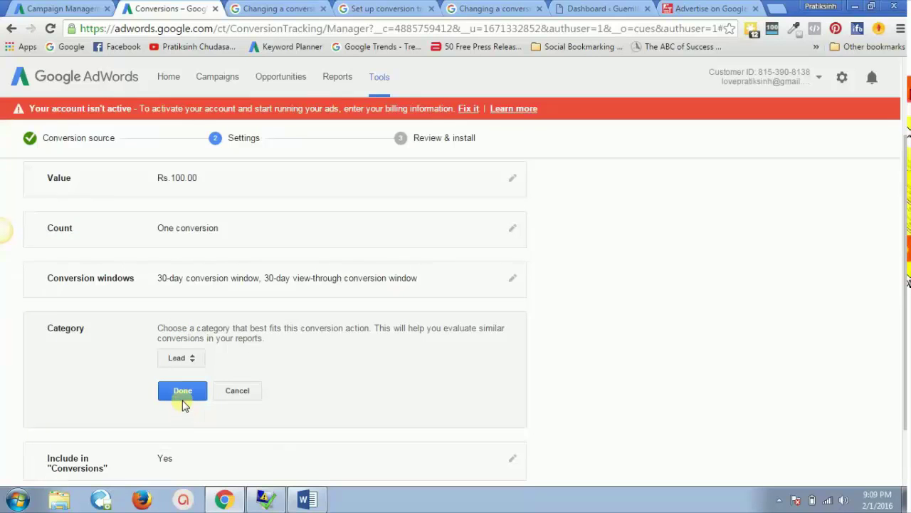
left_click(182, 403)
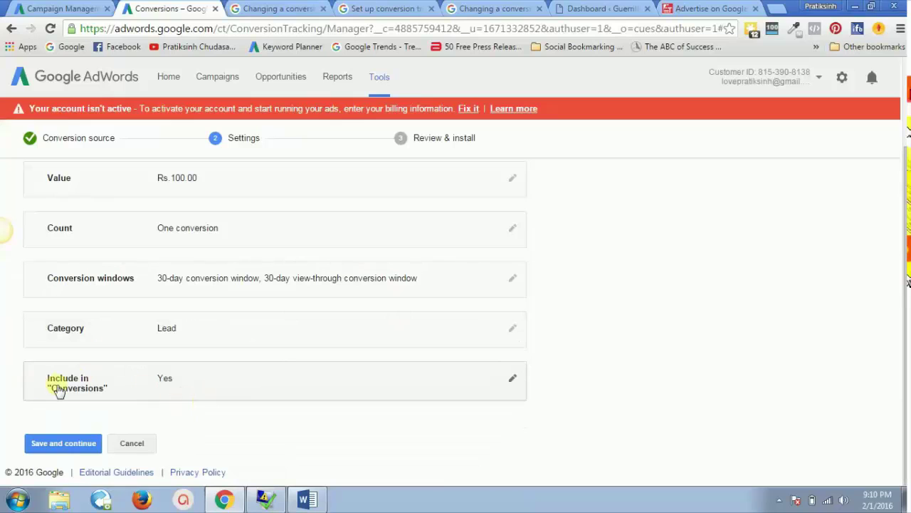
- Keep the conversion action included in the "Conversions" column, and save all settings to continue to Review & install
left_click(164, 385)
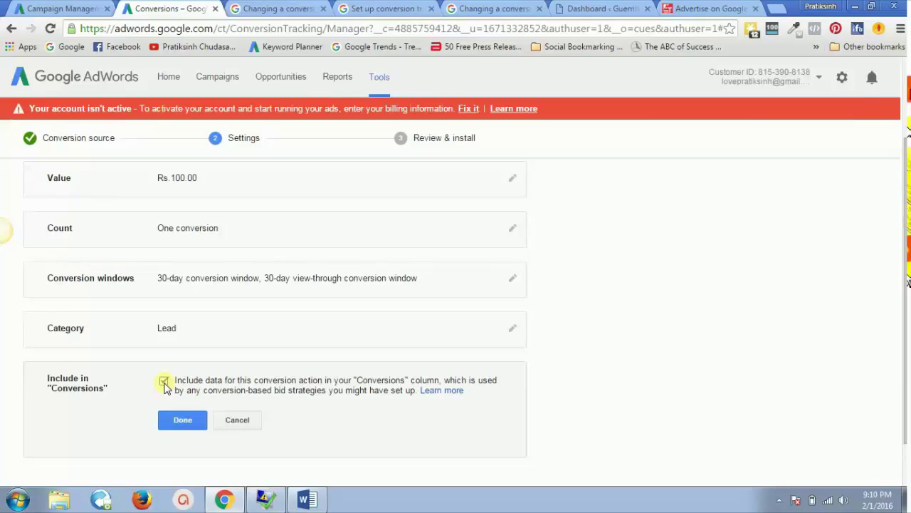
left_click(183, 420)
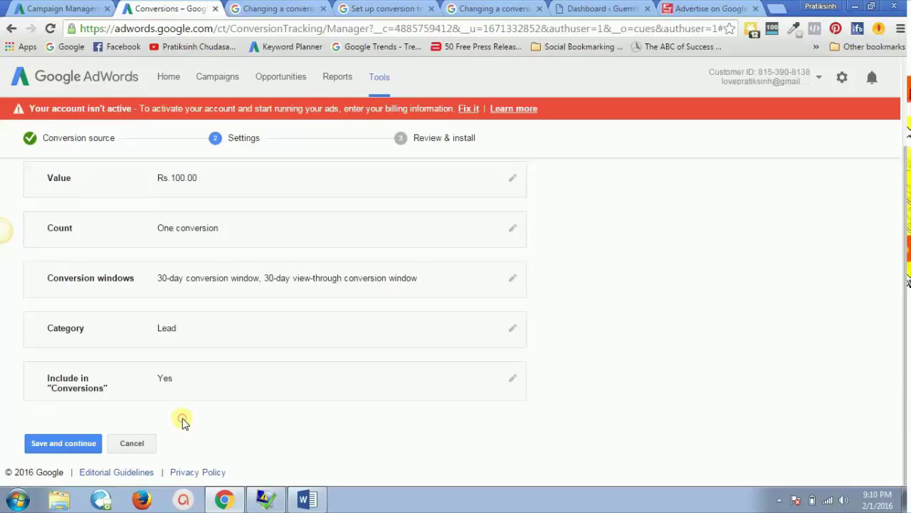
left_click(63, 448)
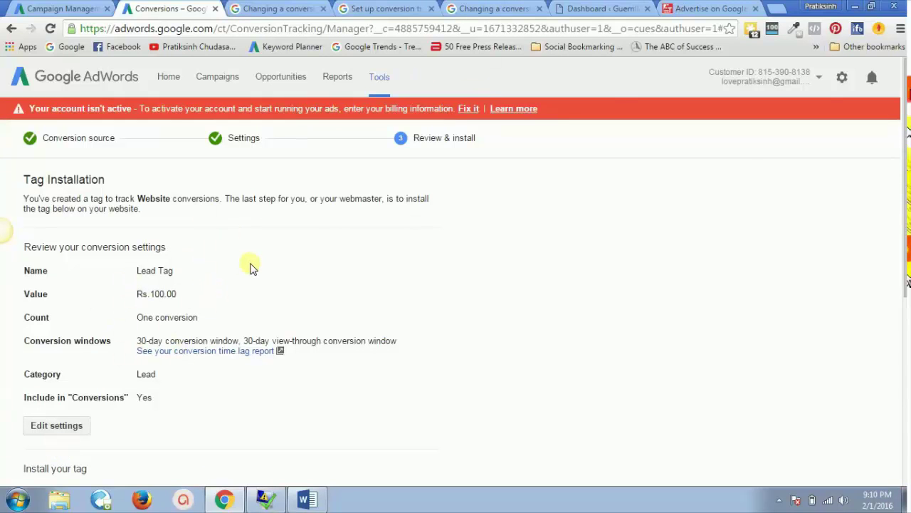
- Switch to the Word document and review its instructions for creating a conversion action, from signing in through saving the settings
key("alt+Tab")
scroll(419, 311, "up", 2)
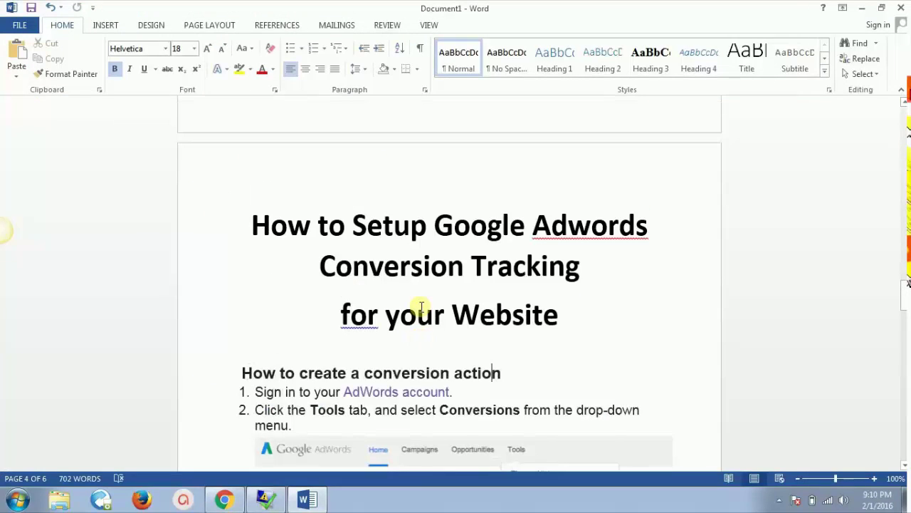
scroll(423, 338, "down", 2)
scroll(424, 346, "down", 8)
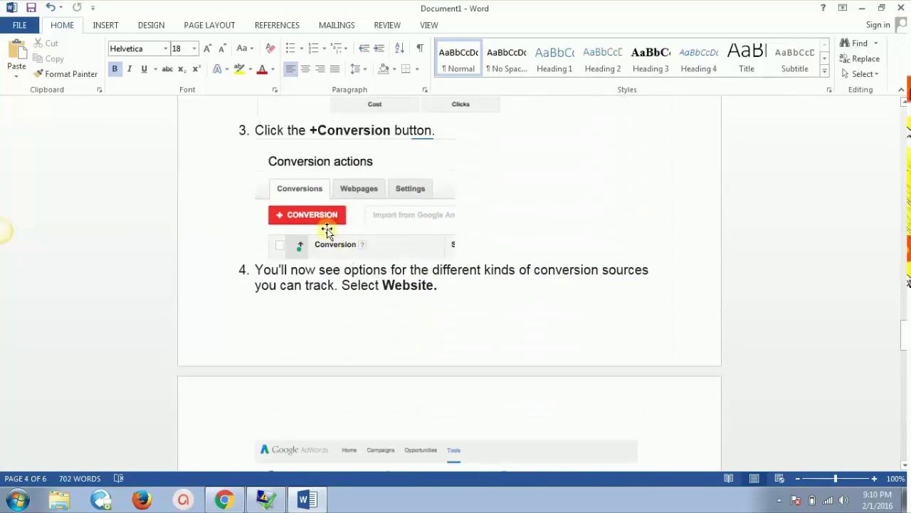
scroll(371, 326, "down", 11)
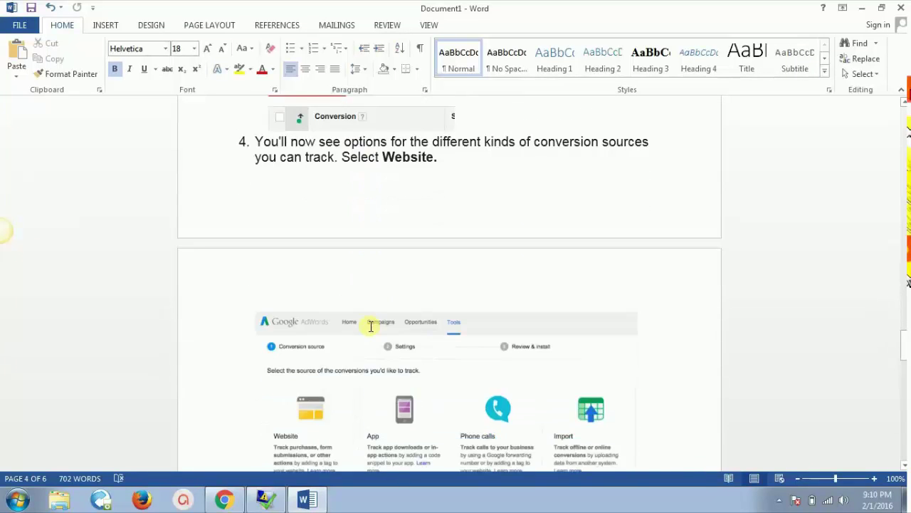
scroll(371, 326, "down", 2)
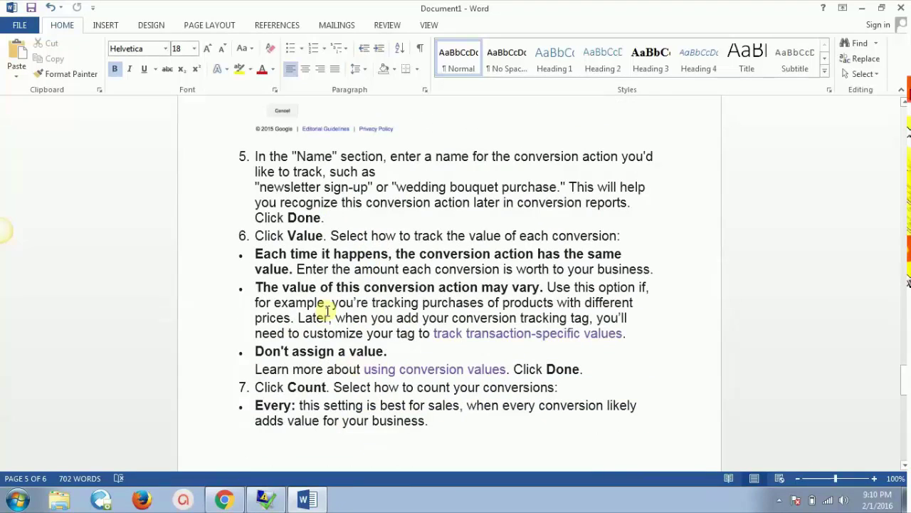
scroll(321, 312, "down", 3)
scroll(327, 311, "down", 3)
scroll(327, 310, "down", 9)
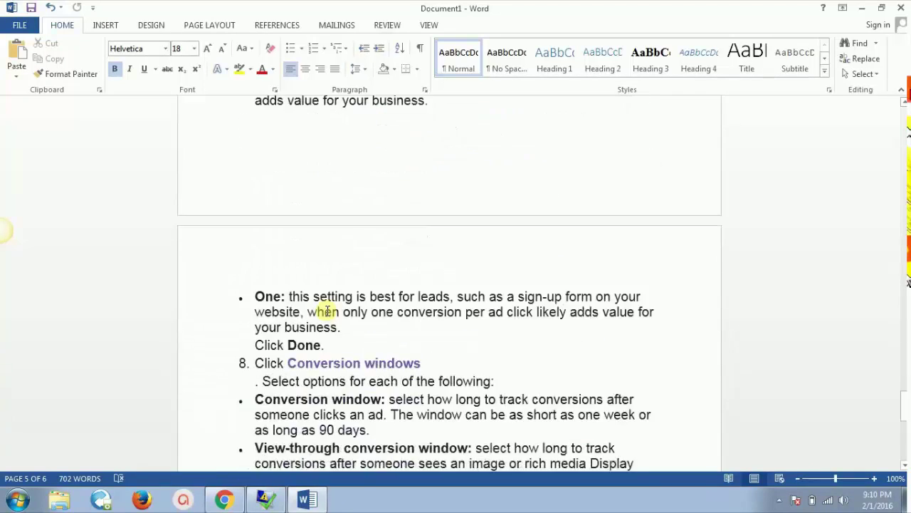
scroll(327, 310, "down", 3)
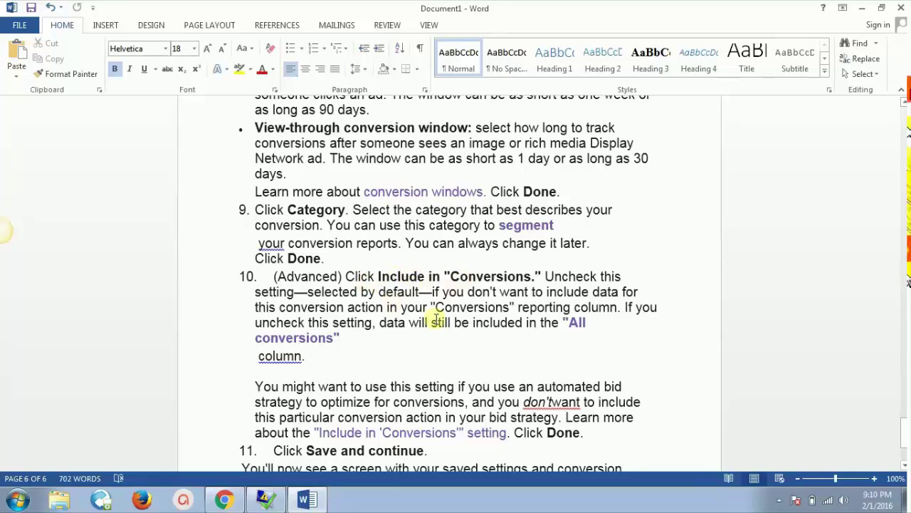
scroll(403, 338, "down", 2)
scroll(402, 338, "down", 2)
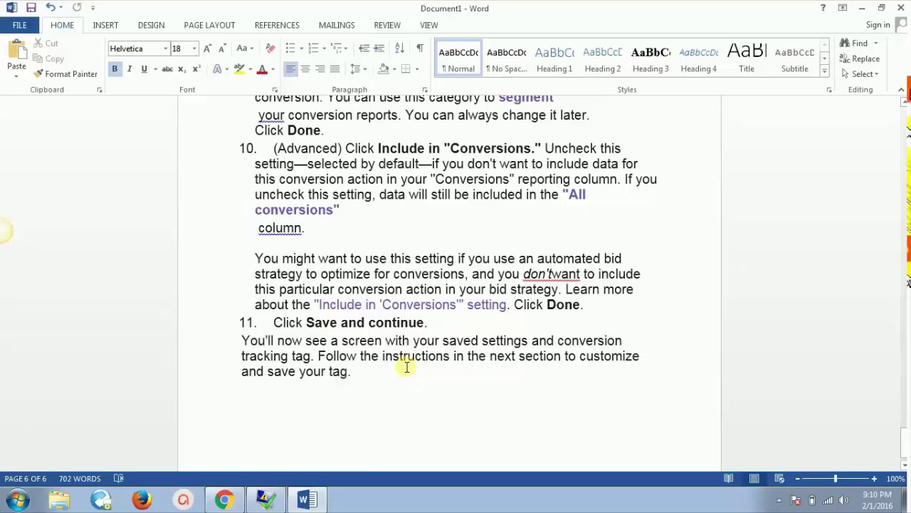
- Switch back to AdWords in Chrome and examine the Lead Tag code and installation instructions on the Tag Installation page
key("alt+Tab")
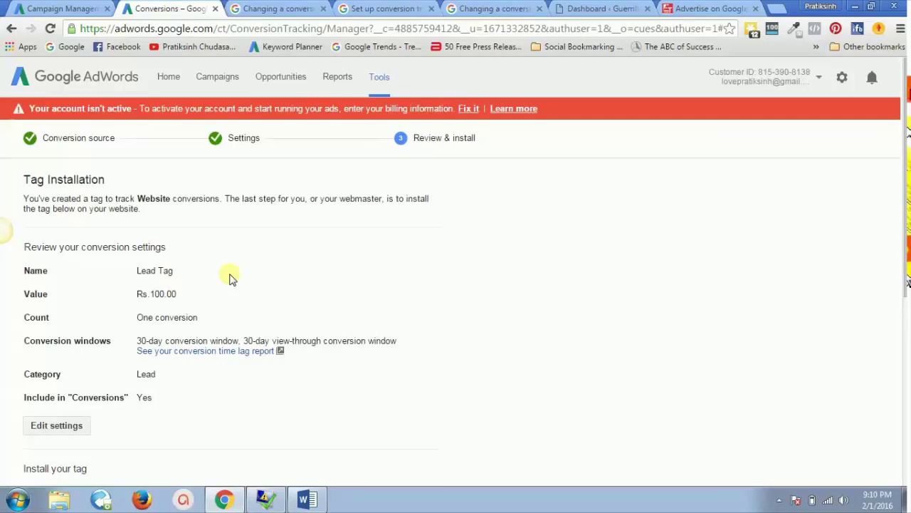
scroll(229, 278, "down", 4)
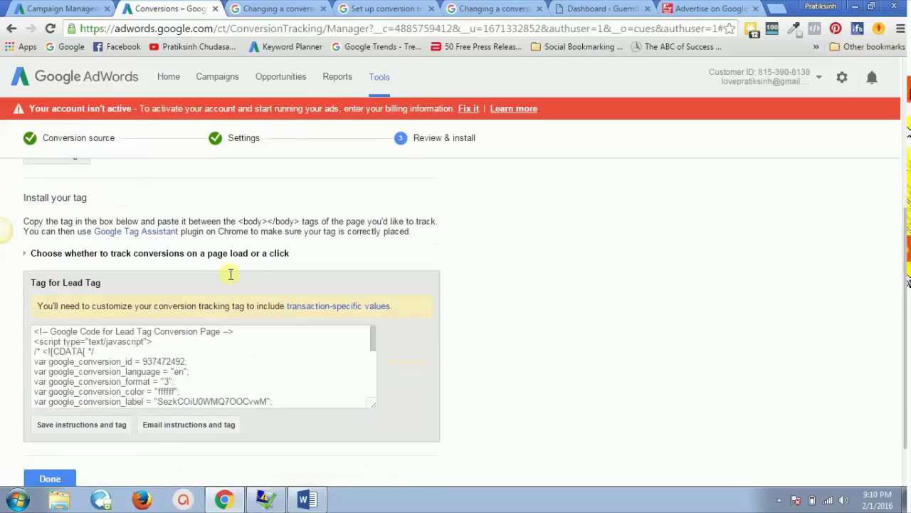